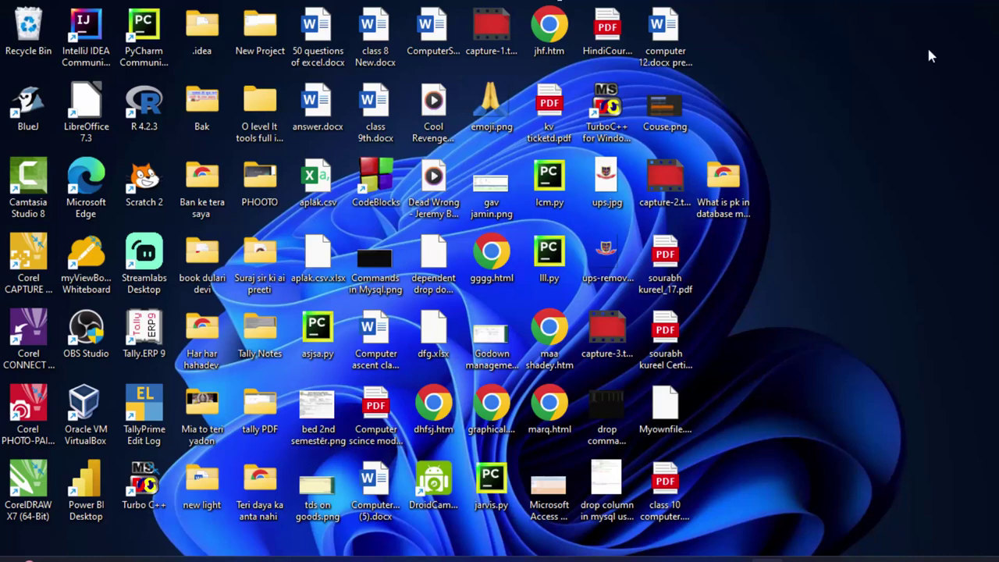
# Step: Refresh the desktop icons from the desktop context menu
pyautogui.rightClick(852, 148)
pyautogui.moveTo(901, 185)
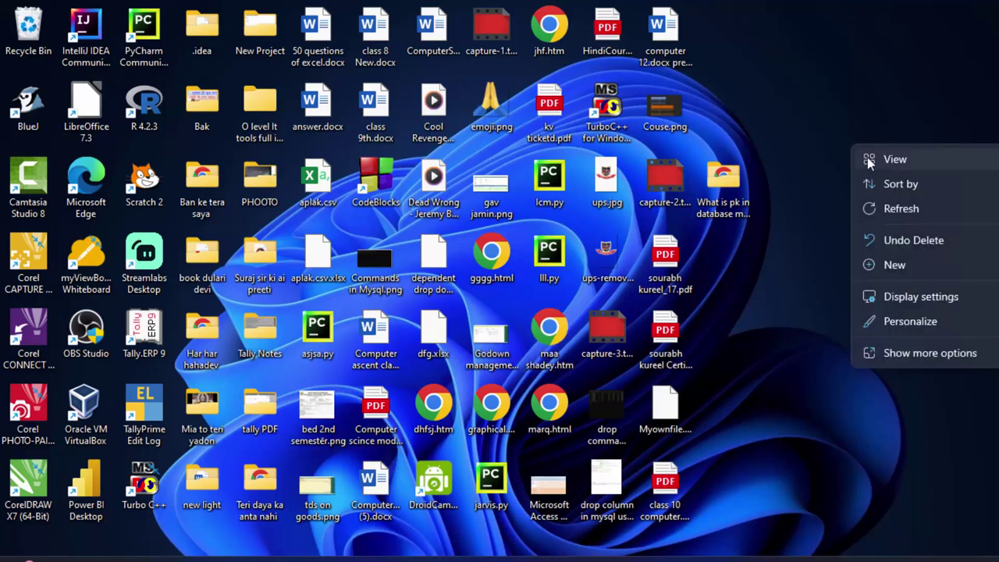
pyautogui.click(886, 208)
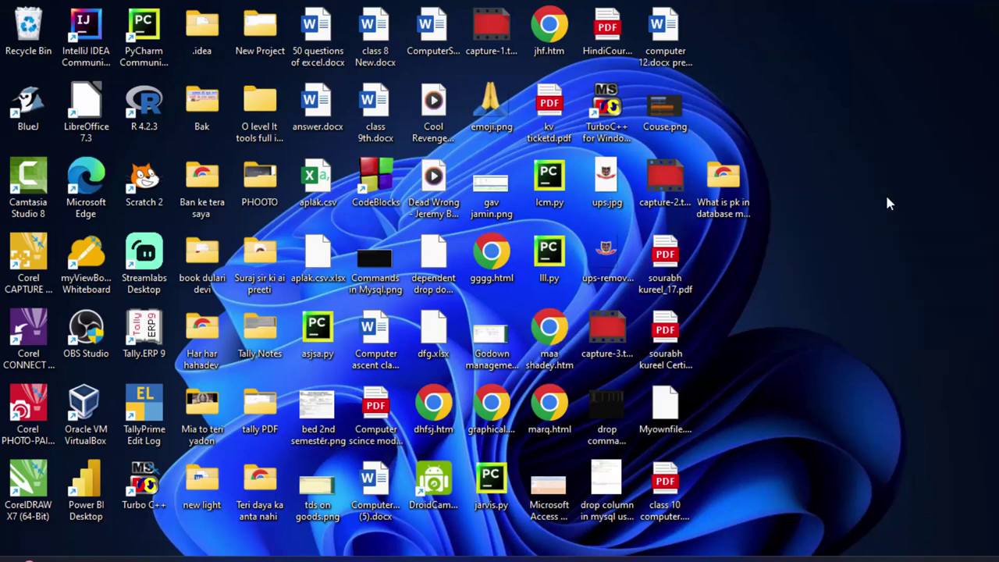
pyautogui.rightClick(883, 184)
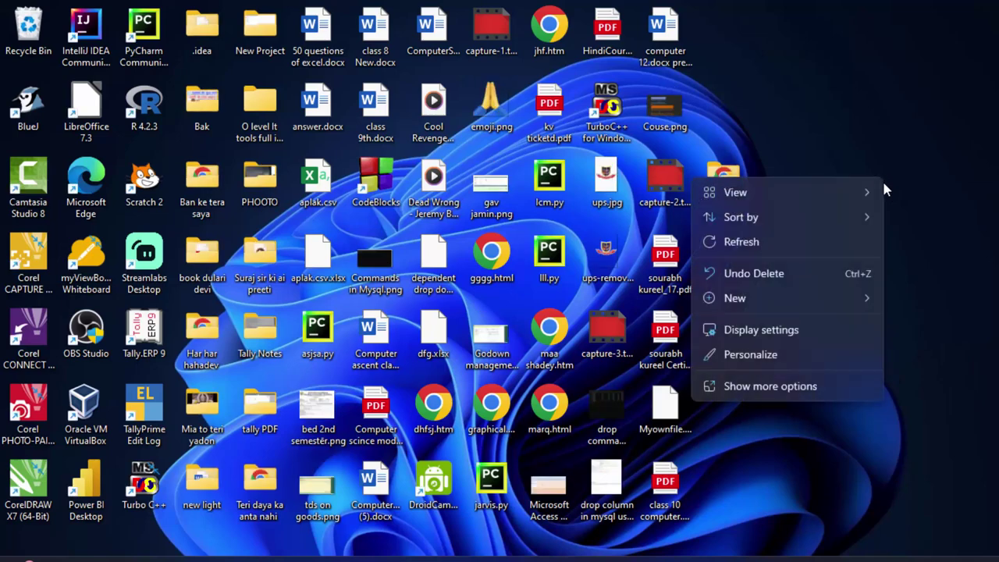
pyautogui.click(840, 242)
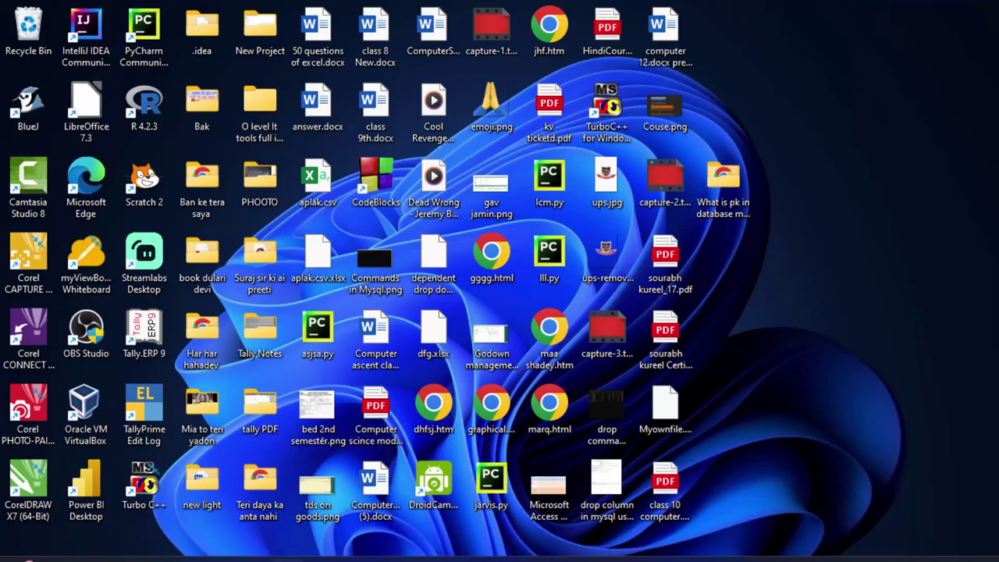
# Step: Launch Access 2007 via an 'acc' search and create blank database Database236.accdb
pyautogui.press('super')
pyautogui.write('acc')
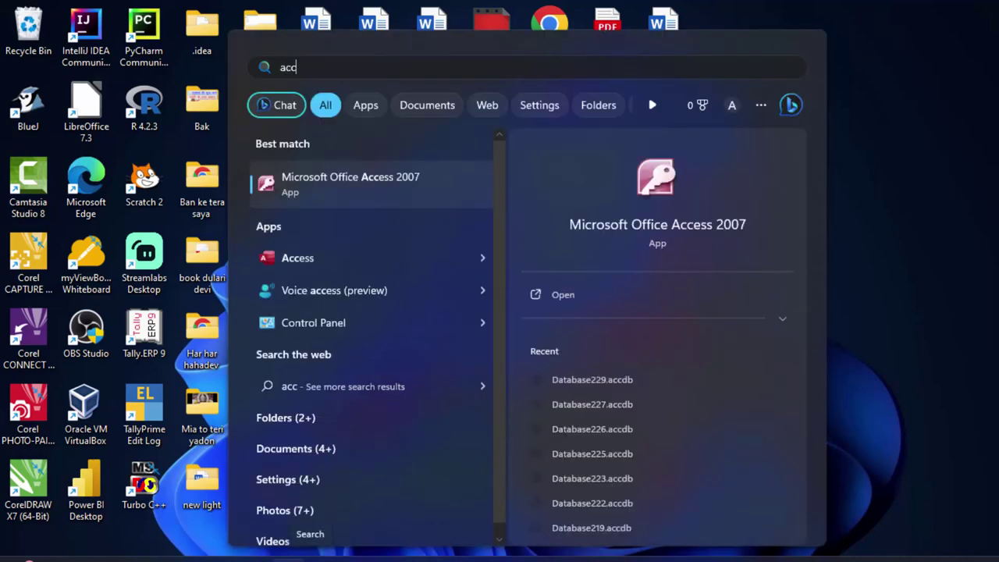
pyautogui.click(477, 178)
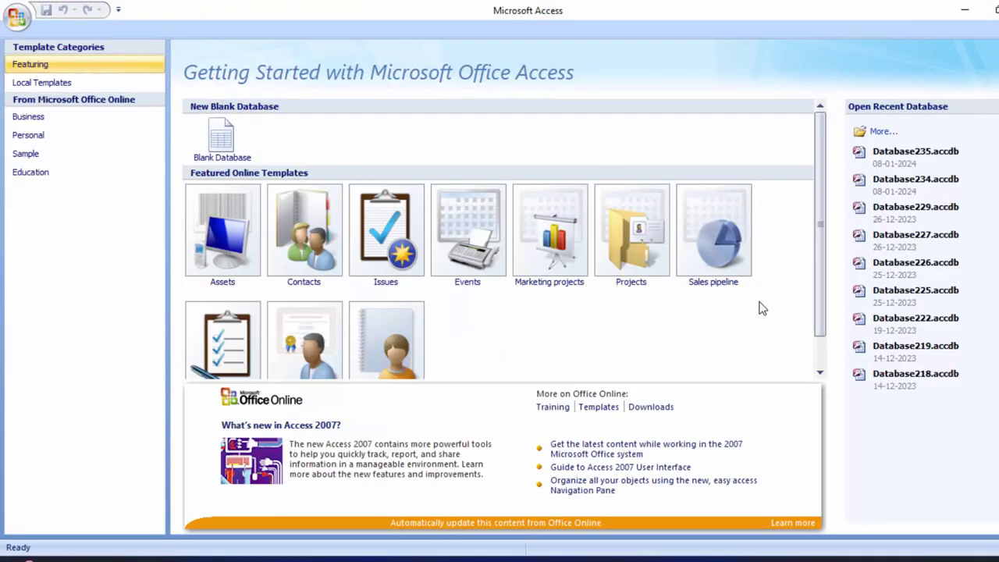
pyautogui.click(221, 138)
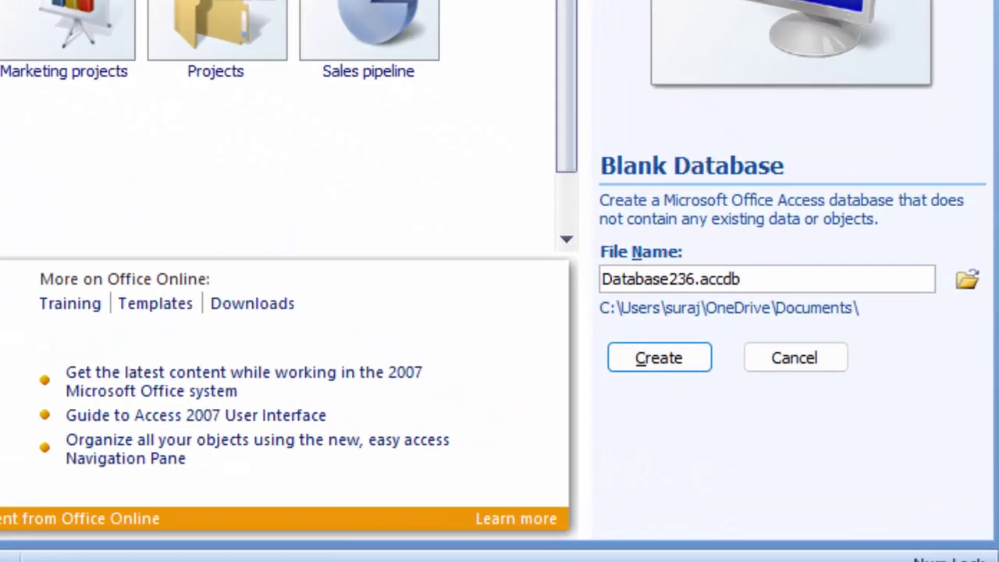
pyautogui.click(689, 354)
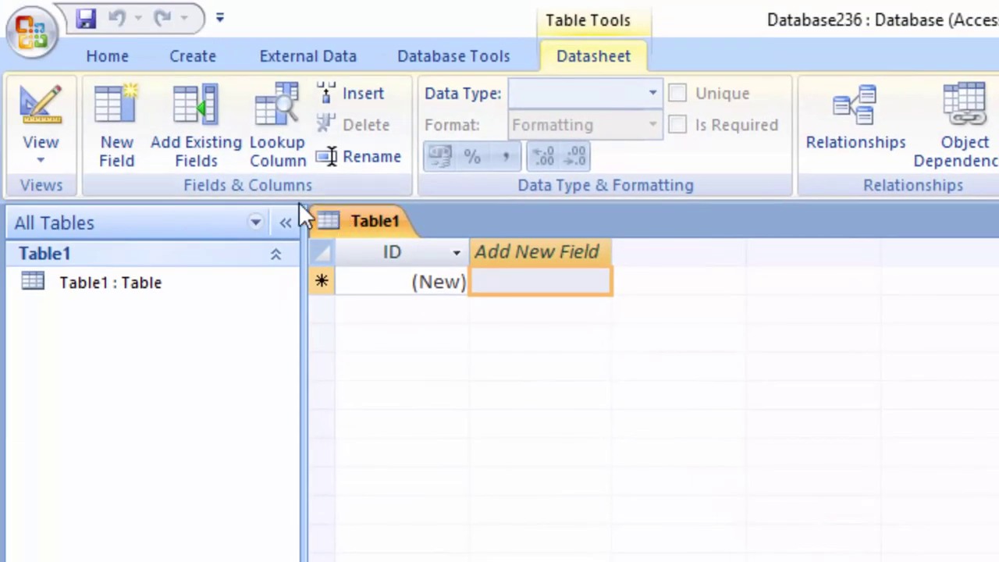
# Step: Close Table1 and start a new Query Design with no tables, viewed as SQL text
pyautogui.rightClick(348, 225)
pyautogui.click(395, 272)
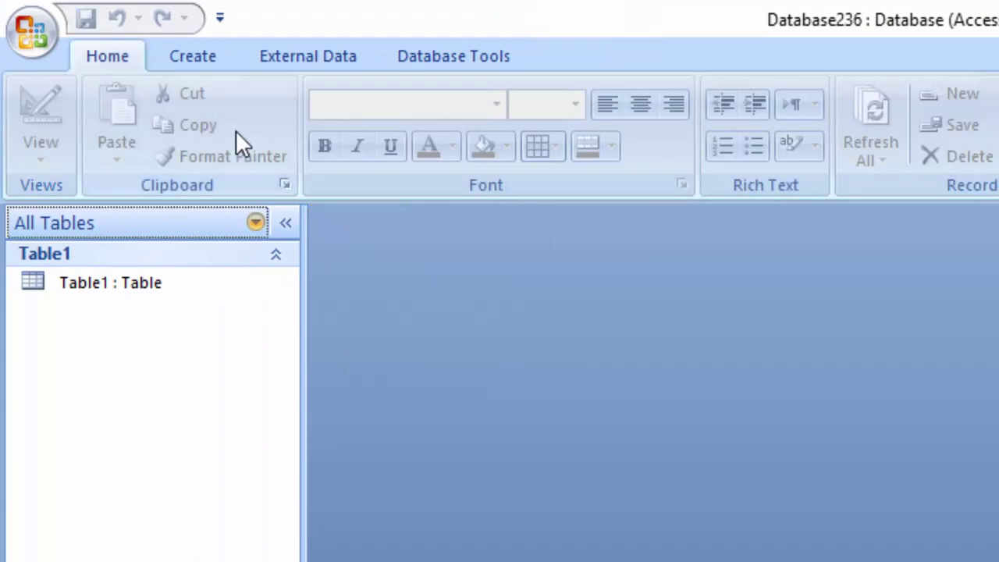
pyautogui.click(193, 56)
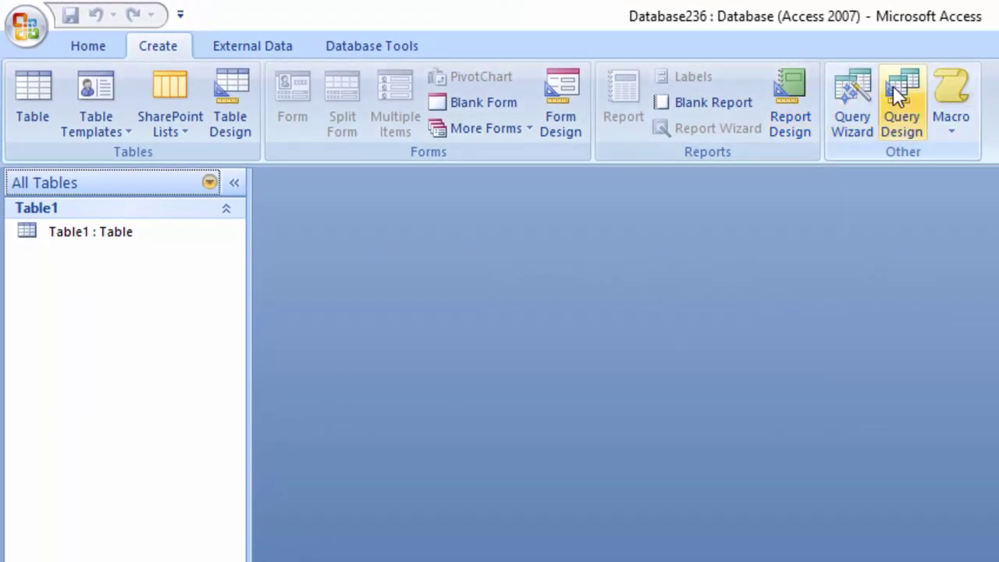
pyautogui.click(897, 92)
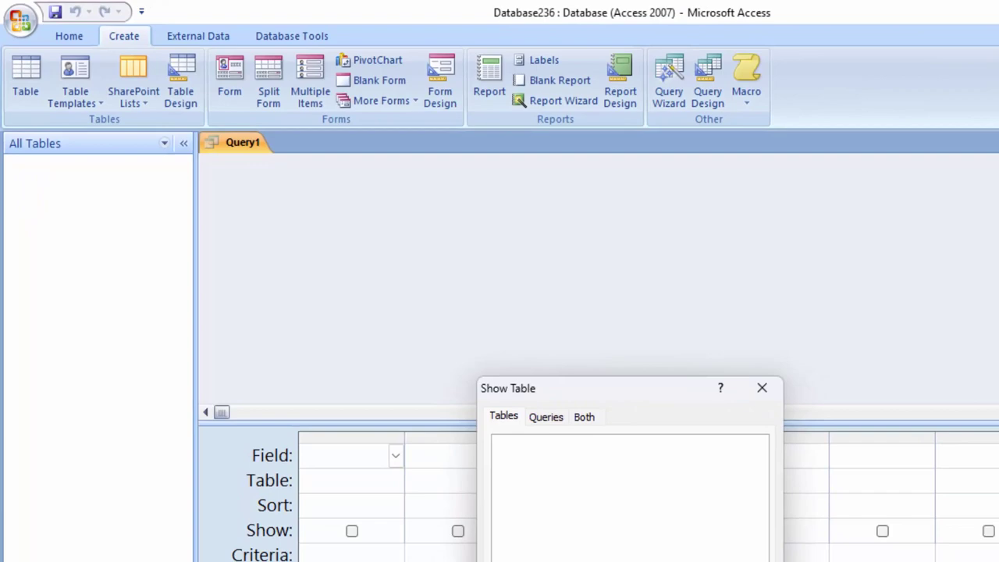
pyautogui.click(619, 540)
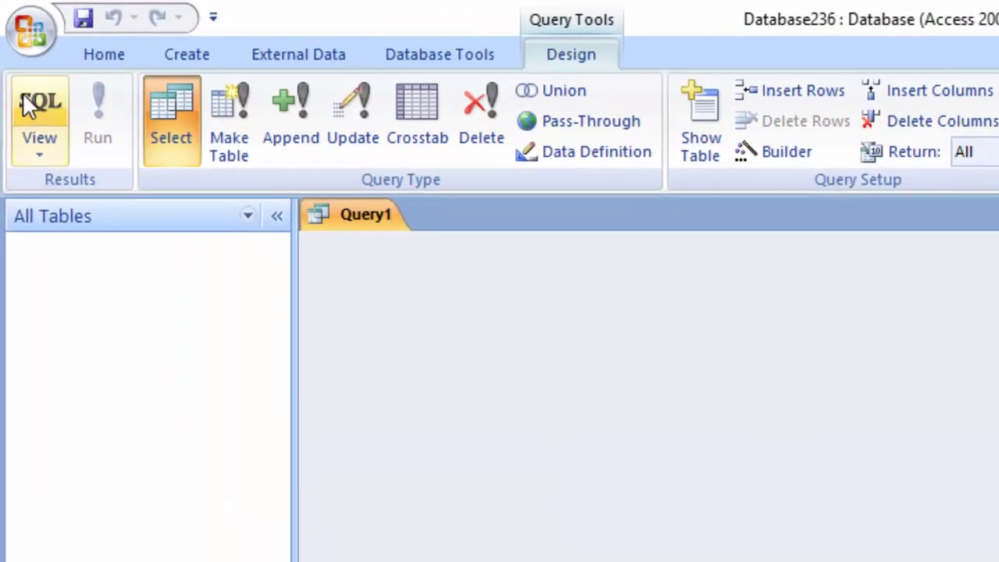
pyautogui.click(17, 56)
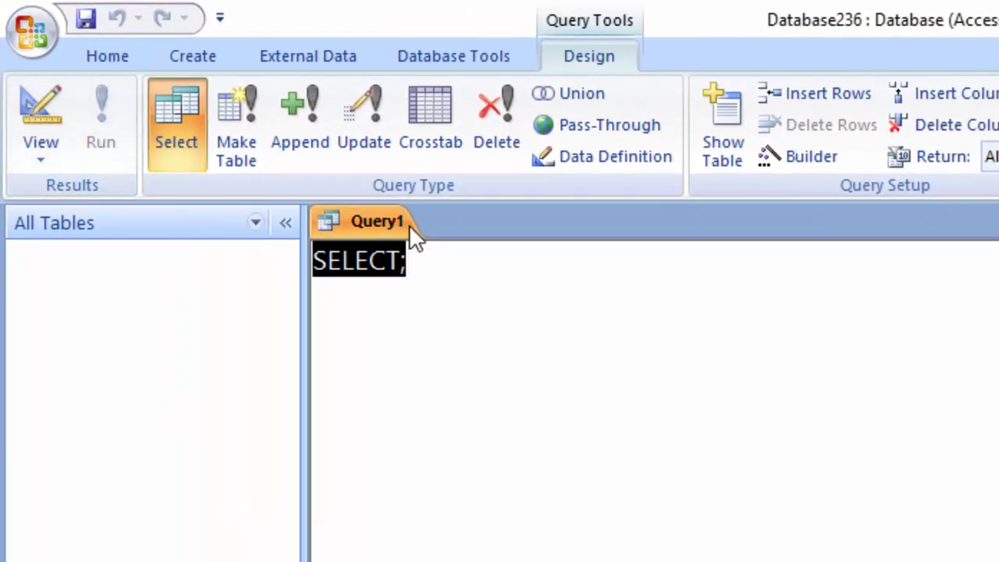
# Step: Replace SELECT; with 'create table Schoolt(', correcting the misspelled Schhl
pyautogui.press('Delete')
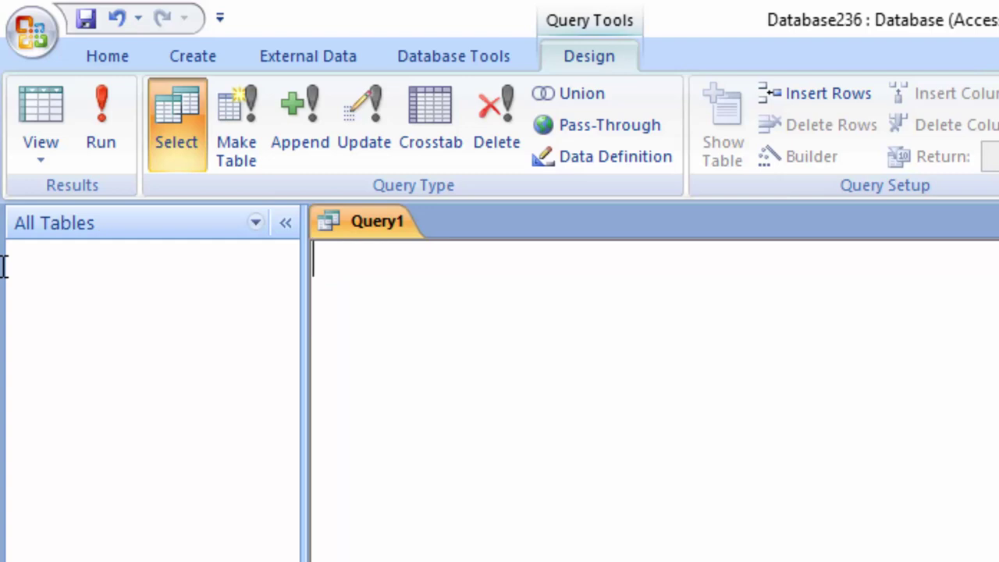
pyautogui.write('creat')
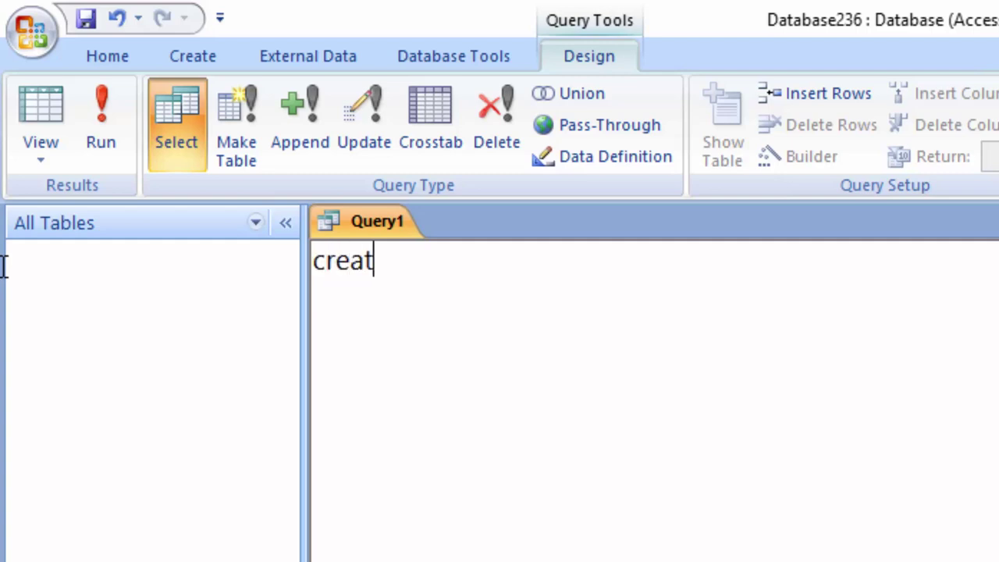
pyautogui.write('e')
pyautogui.write(' ta')
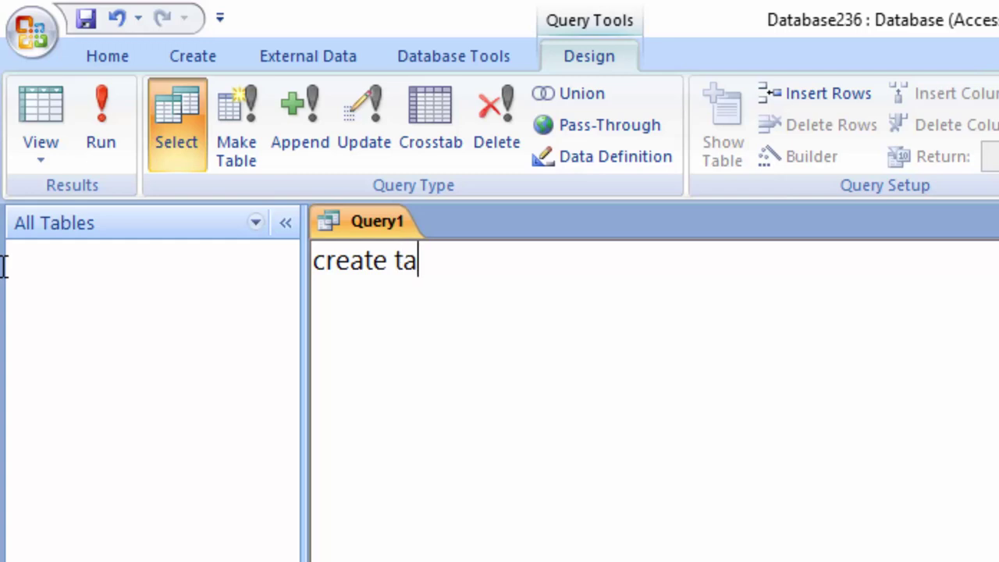
pyautogui.write('ble')
pyautogui.write(' Sc')
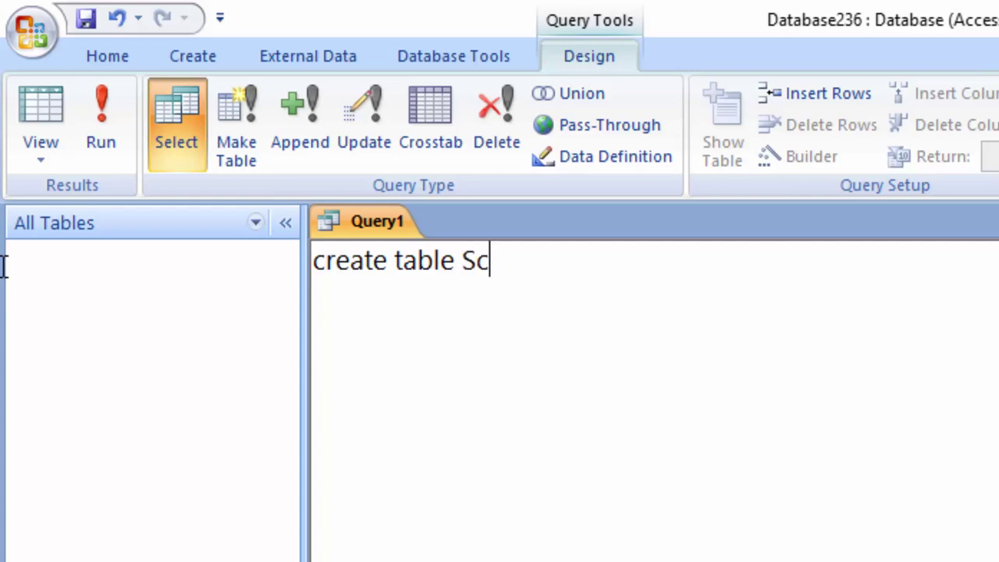
pyautogui.write('hhl')
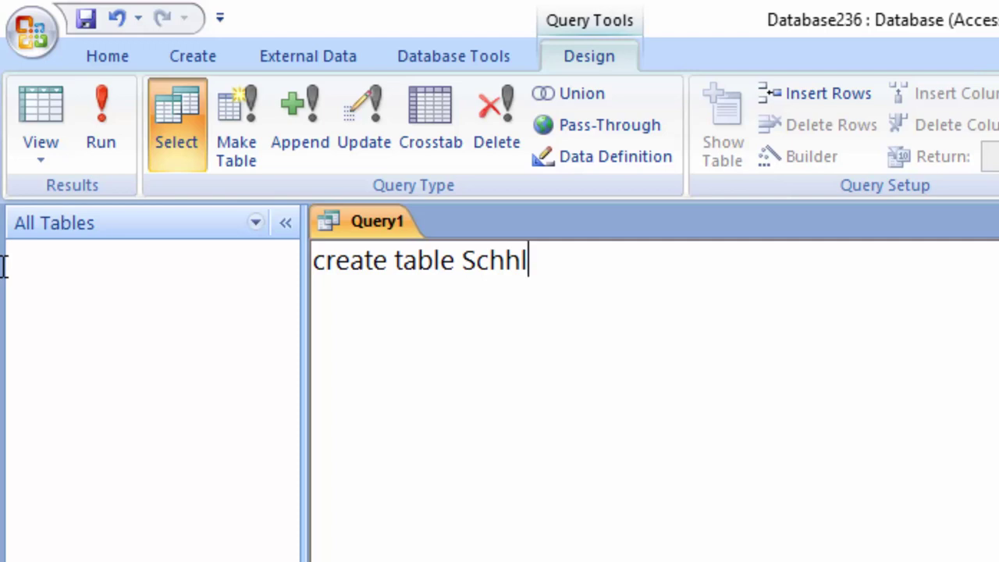
pyautogui.press('BackSpace')
pyautogui.press('BackSpace')
pyautogui.write('oo')
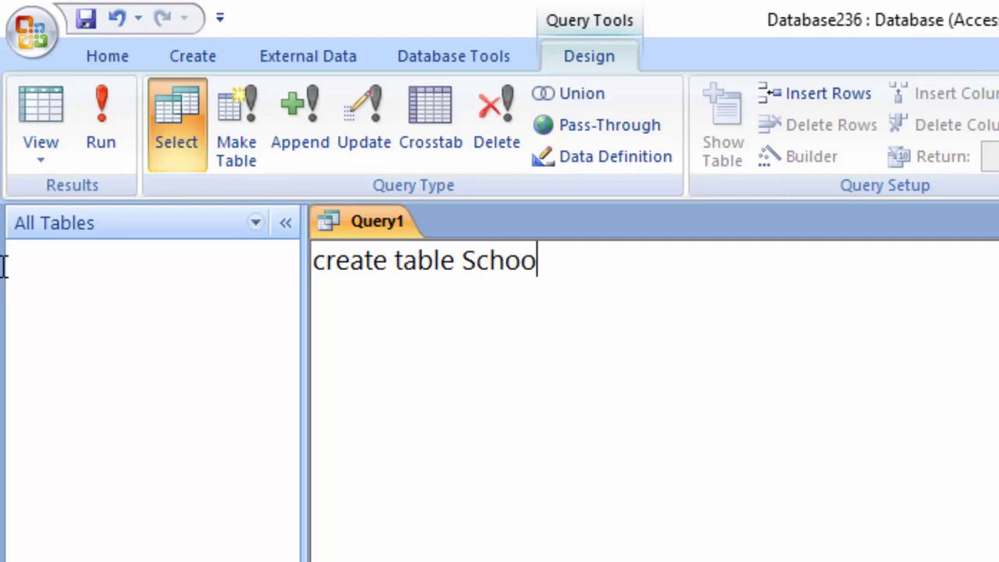
pyautogui.write('lt(')
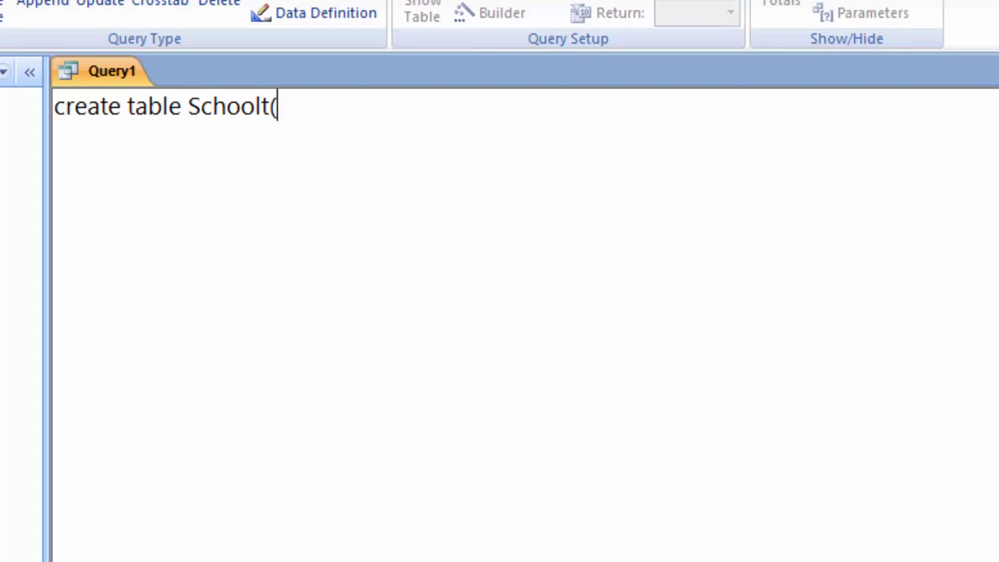
# Step: Type the Student_id autoncrement, Name_of_Student and 'Arrival time' column entries
pyautogui.write('Studen')
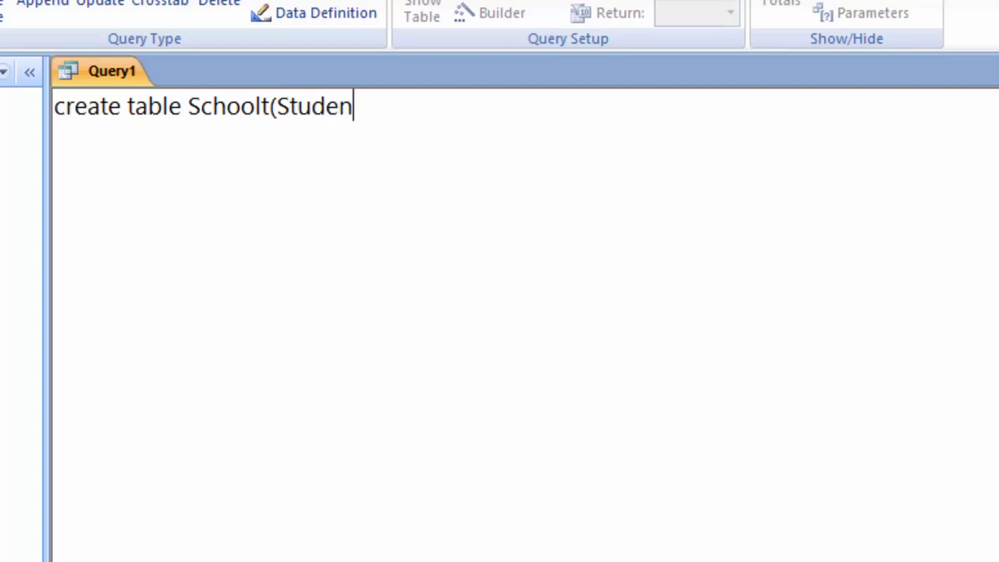
pyautogui.write('t_i')
pyautogui.write('d')
pyautogui.write(' auton')
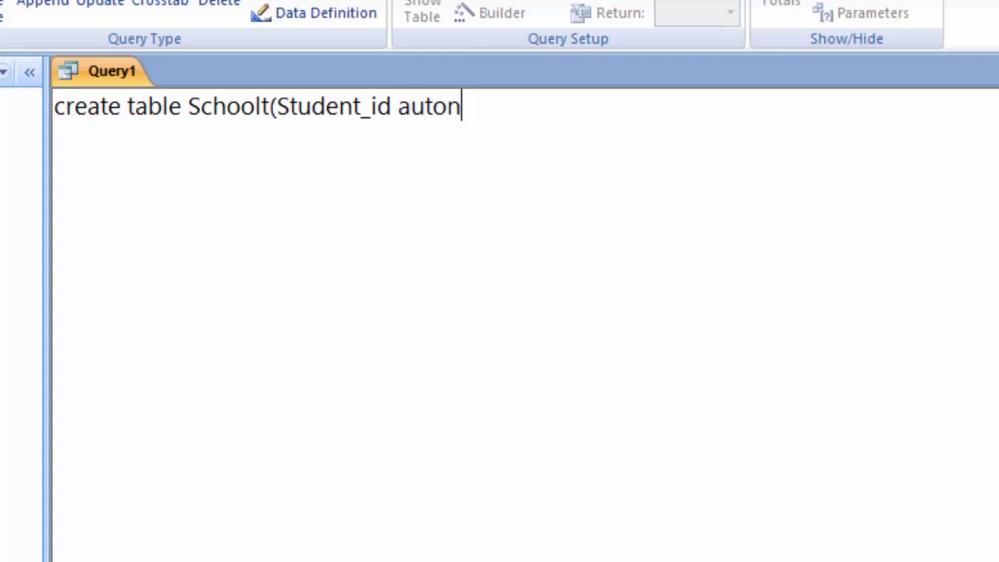
pyautogui.write('cren')
pyautogui.press('BackSpace')
pyautogui.write('men')
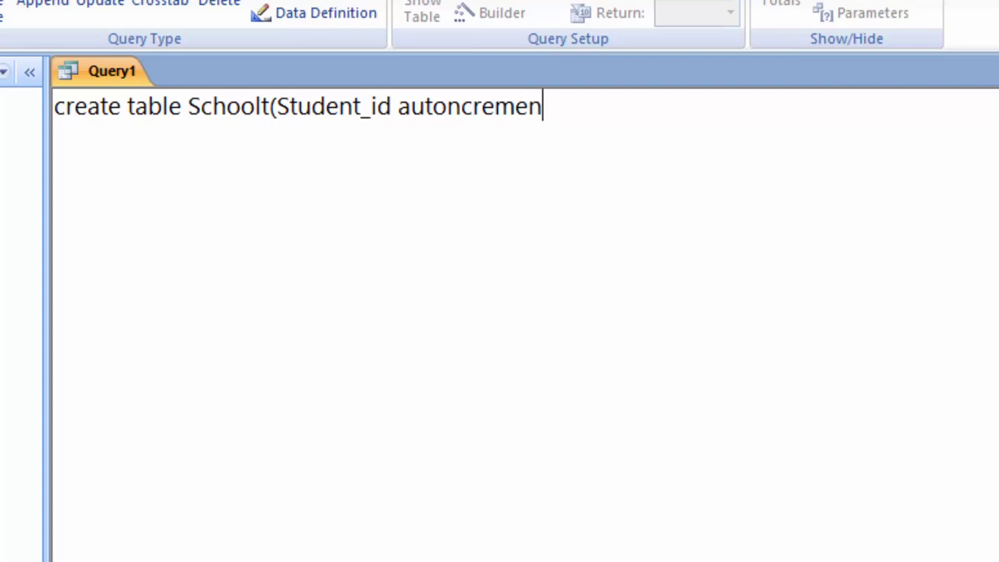
pyautogui.write('t ')
pyautogui.write('i')
pyautogui.write('nt')
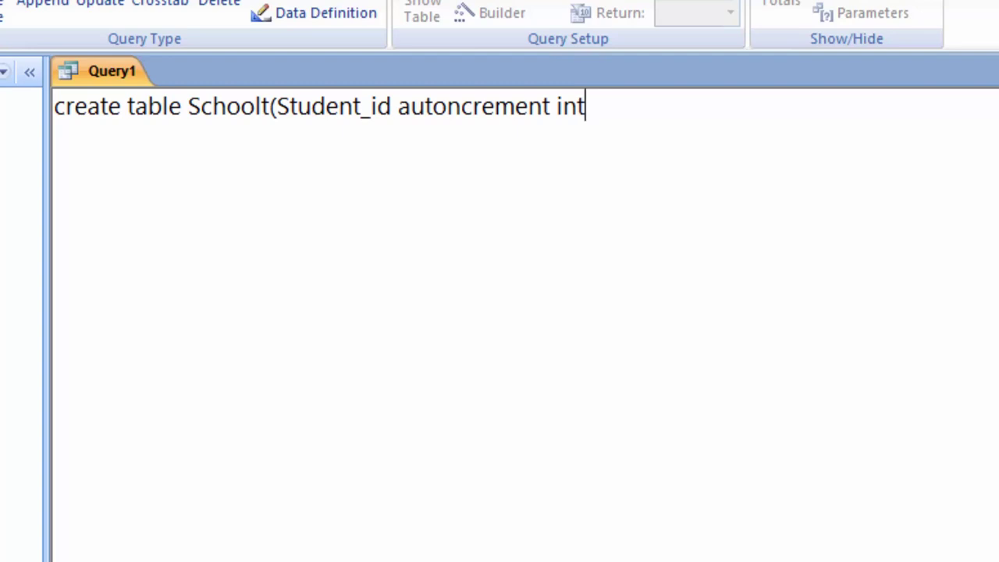
pyautogui.press('BackSpace')
pyautogui.press('BackSpace')
pyautogui.press('BackSpace')
pyautogui.press('BackSpace')
pyautogui.write(',')
pyautogui.write('Name')
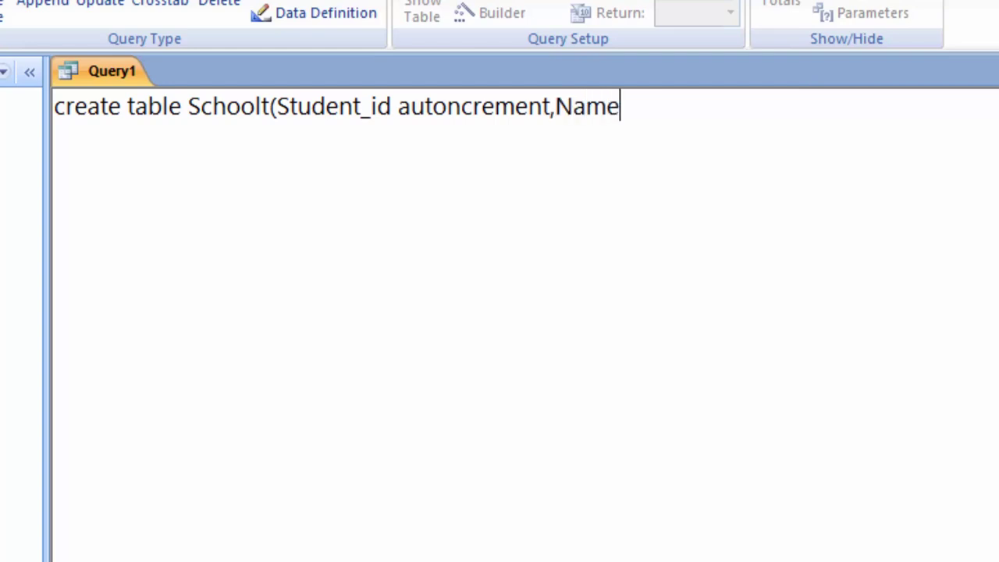
pyautogui.write('_of_')
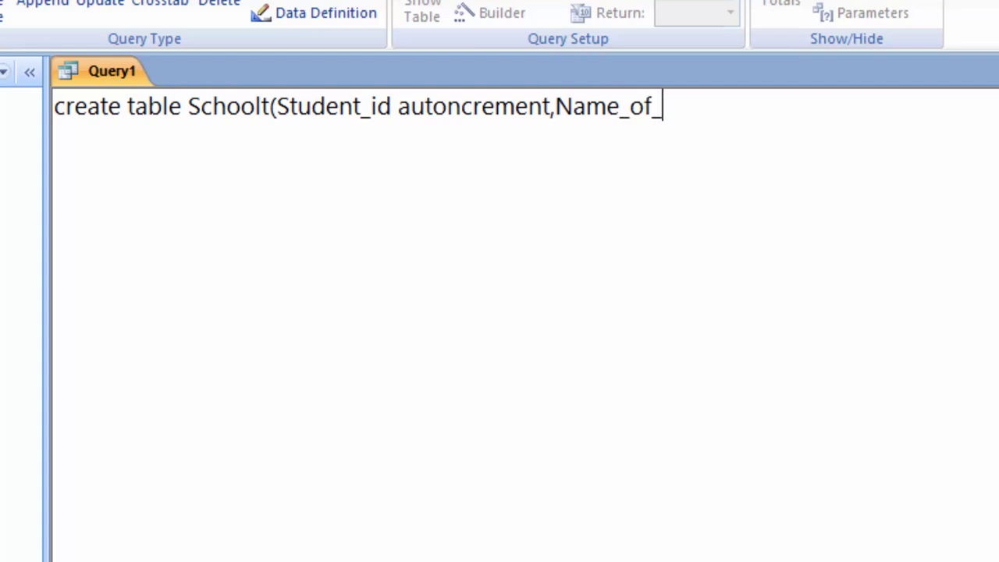
pyautogui.write('Stud')
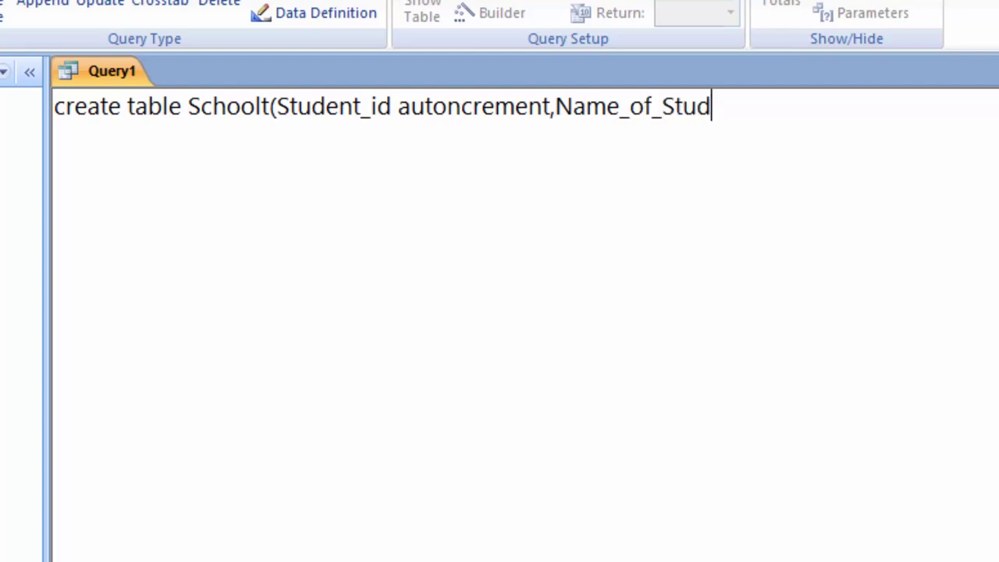
pyautogui.write('ent')
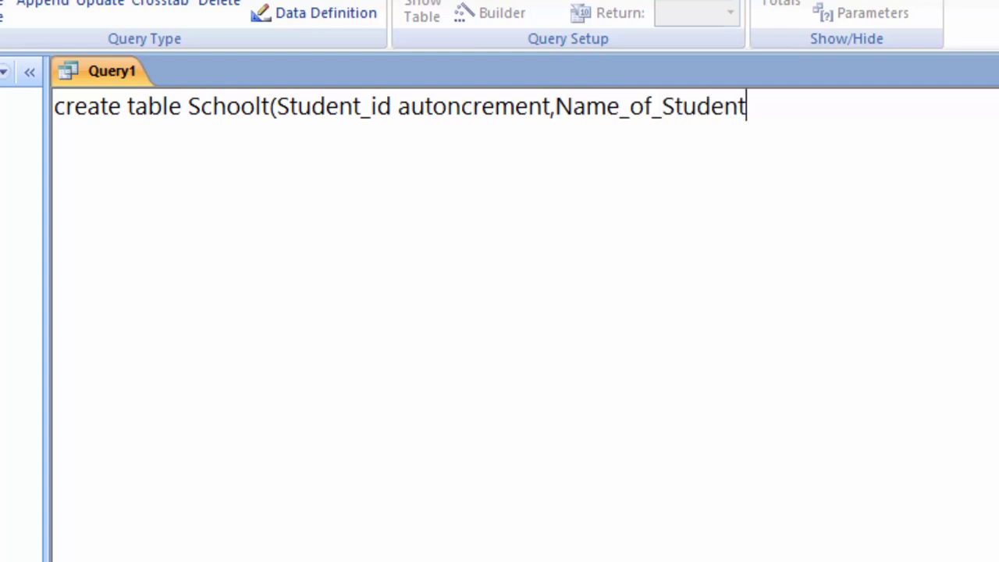
pyautogui.write(',Ar')
pyautogui.write('rival ')
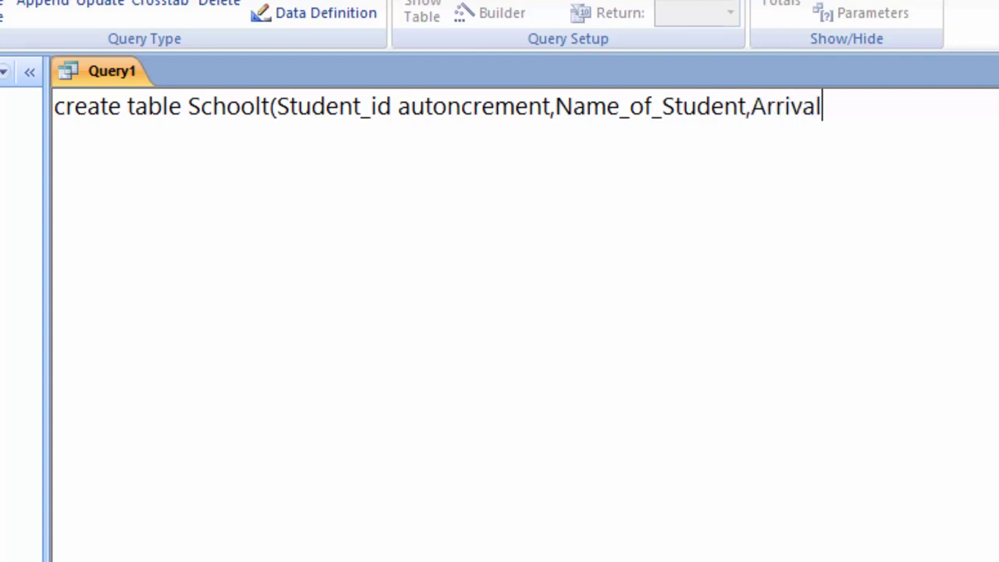
pyautogui.write('time')
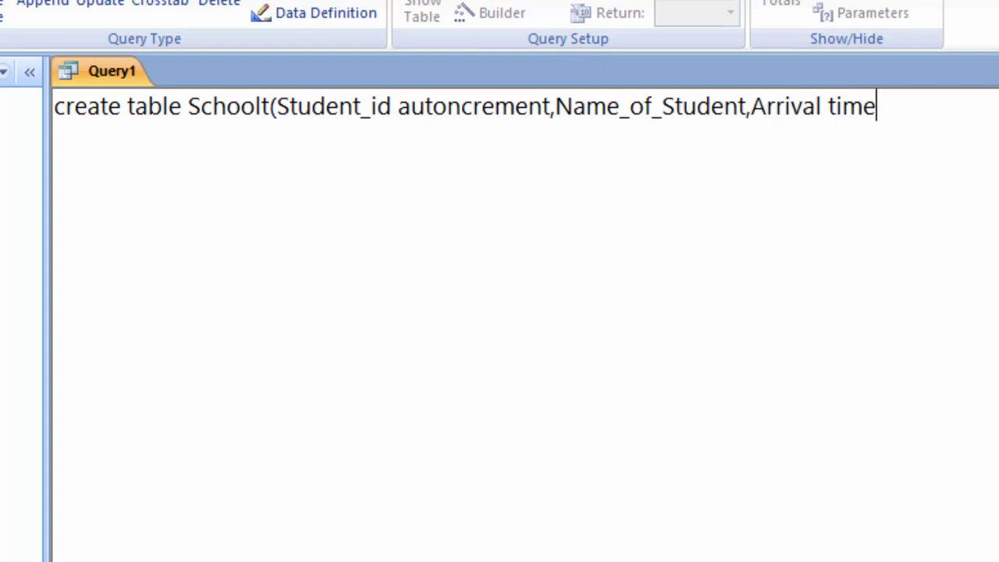
# Step: Rename 'Arrival time' to Arrival_time and finish with 'date,Departure date);'
pyautogui.click(832, 105)
pyautogui.press('BackSpace')
pyautogui.write('_')
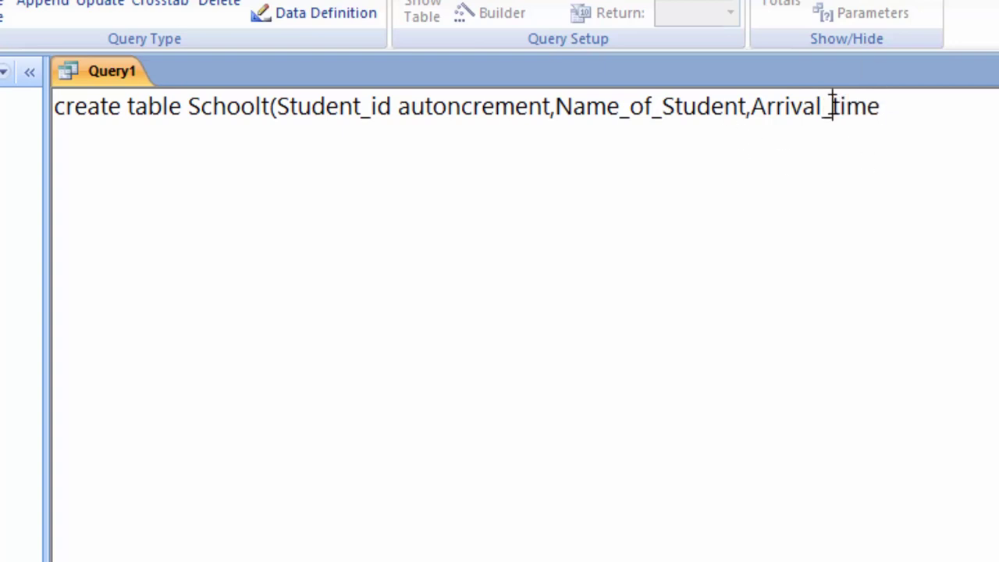
pyautogui.click(915, 107)
pyautogui.write('date')
pyautogui.write(',')
pyautogui.write('Dep')
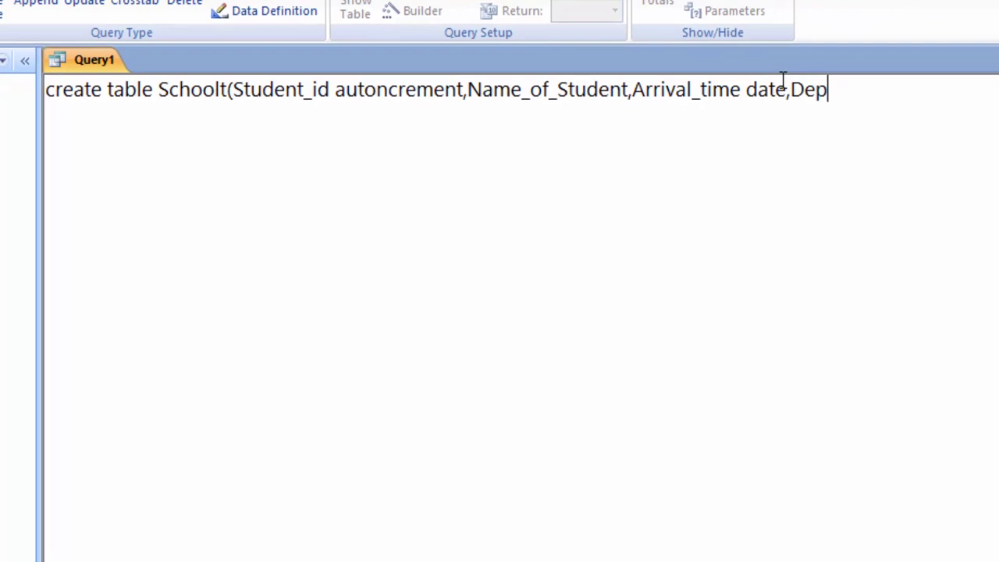
pyautogui.write('arture ')
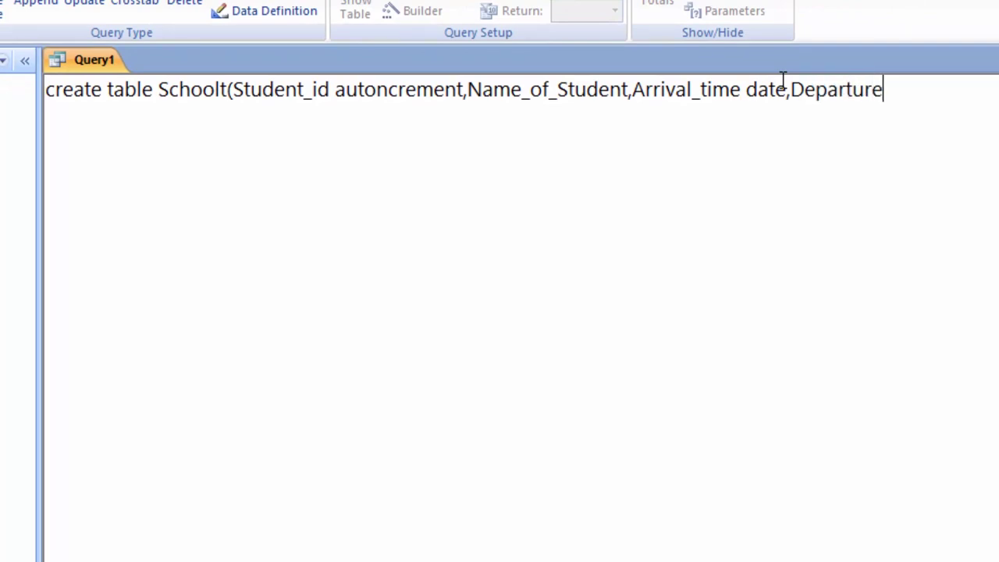
pyautogui.write('da')
pyautogui.write('te')
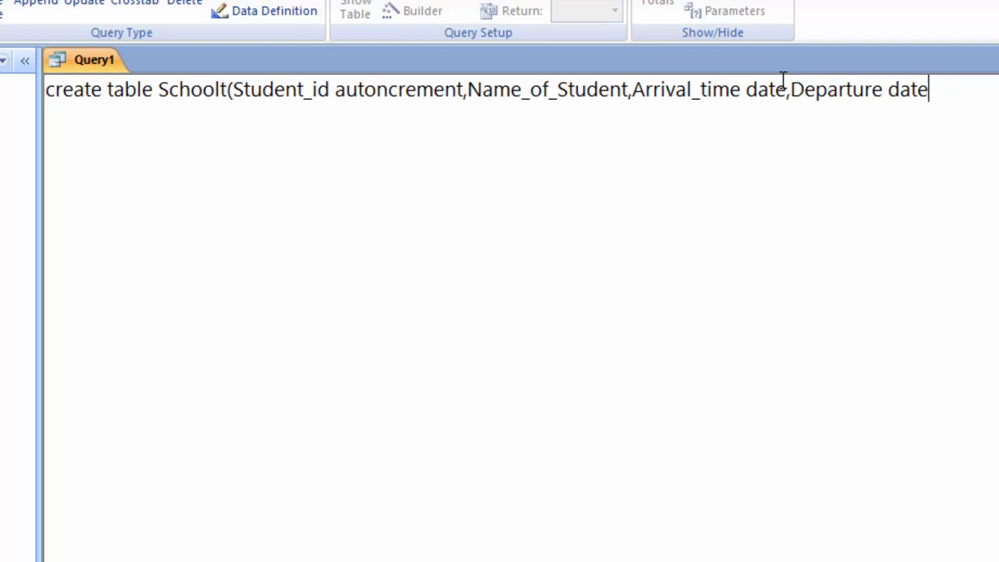
pyautogui.write(');')
# Step: Correct autoncrement to autoincrement, give Name_of_Student the text type, and select the statement
pyautogui.doubleClick(398, 89)
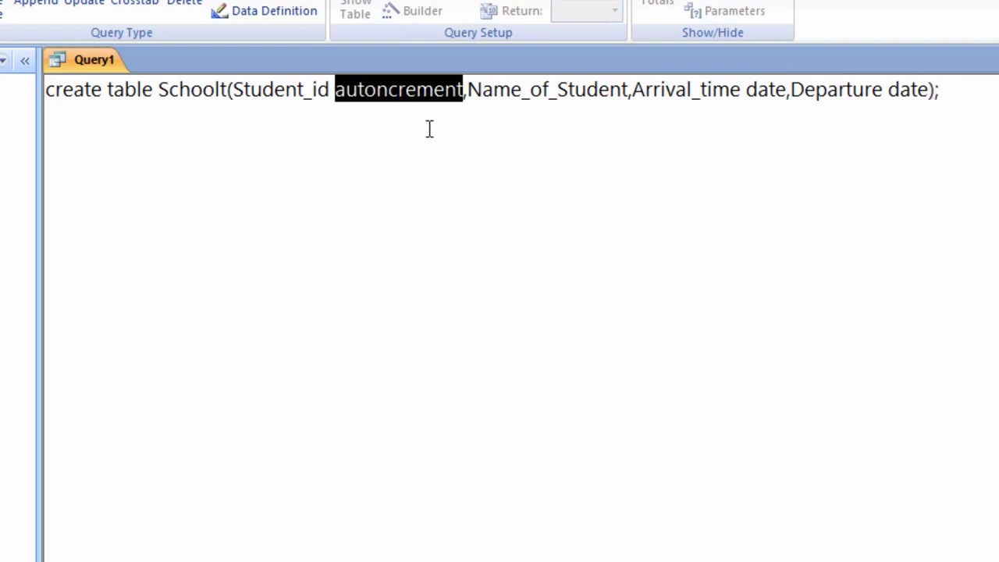
pyautogui.click(388, 92)
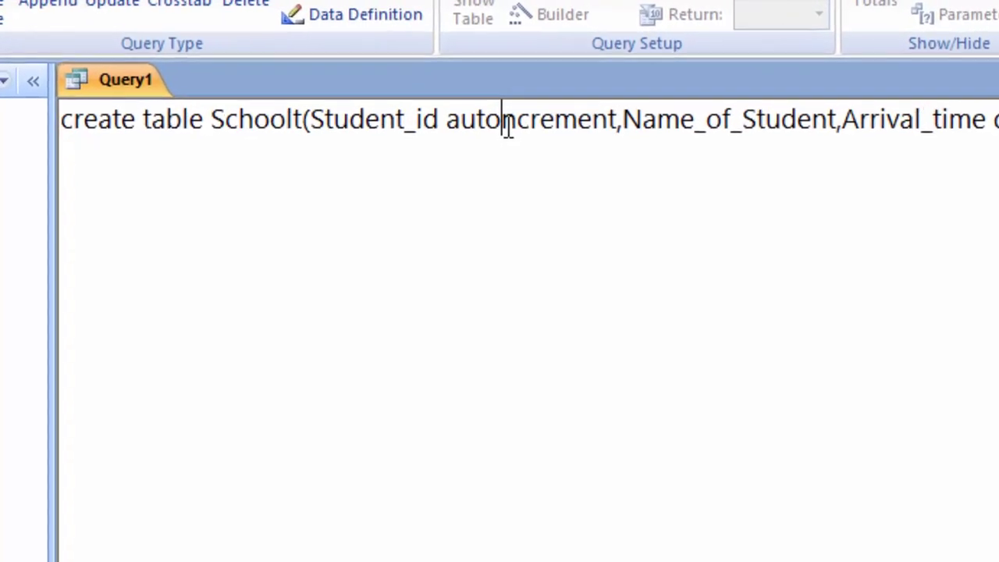
pyautogui.write('i')
pyautogui.hotkey('ctrl', 'Right')
pyautogui.hotkey('ctrl', 'Right')
pyautogui.hotkey('ctrl', 'Right')
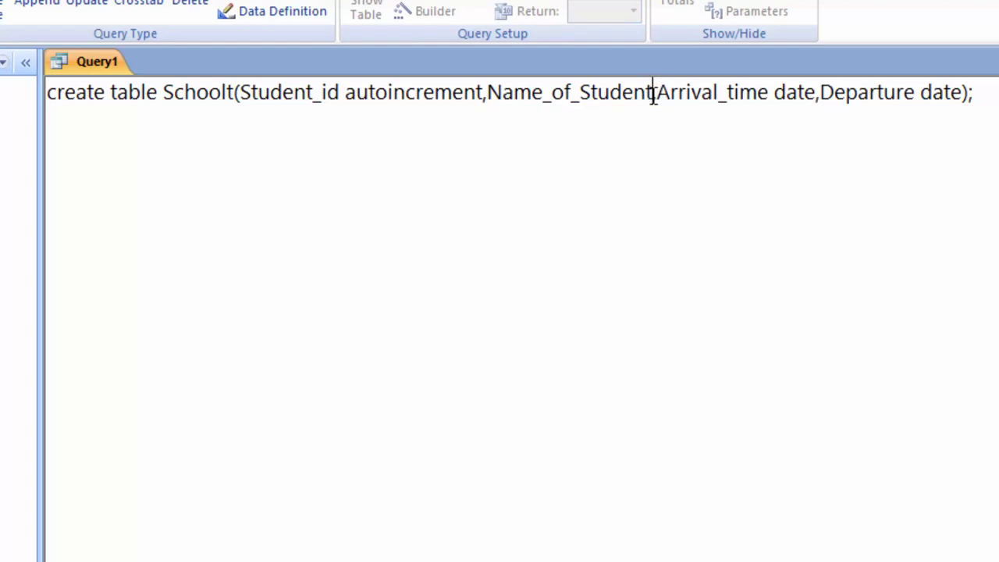
pyautogui.write('tex')
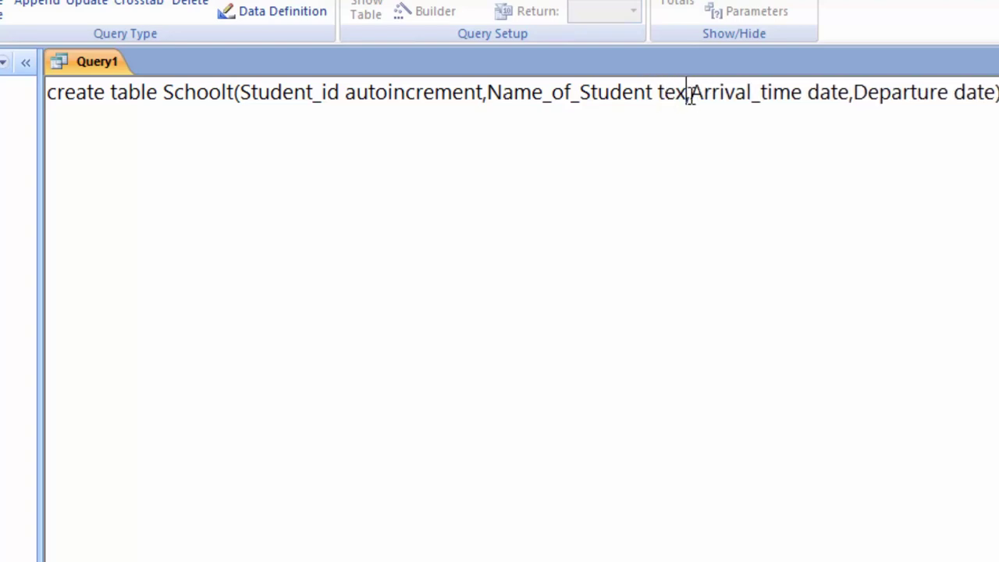
pyautogui.write('t')
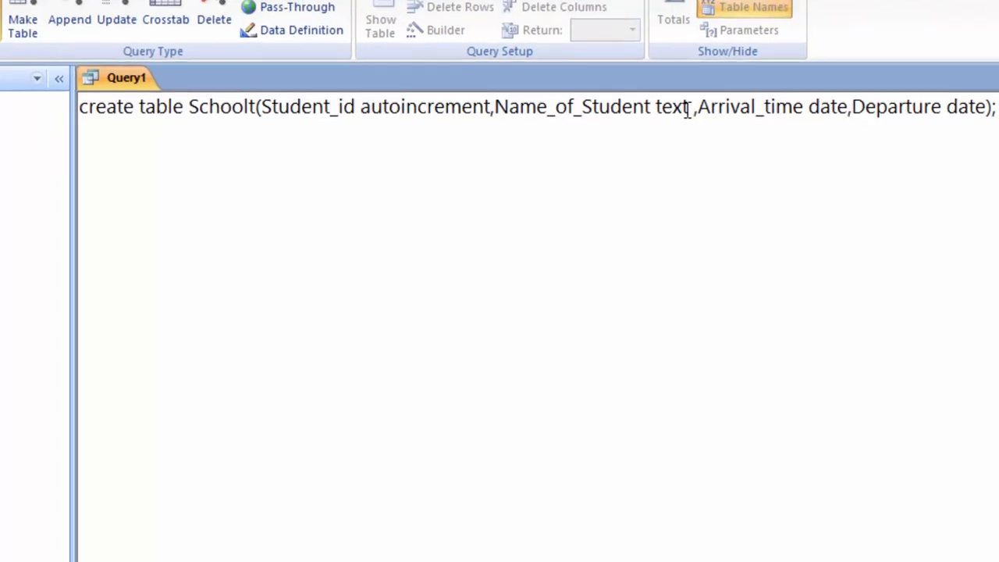
pyautogui.press('BackSpace')
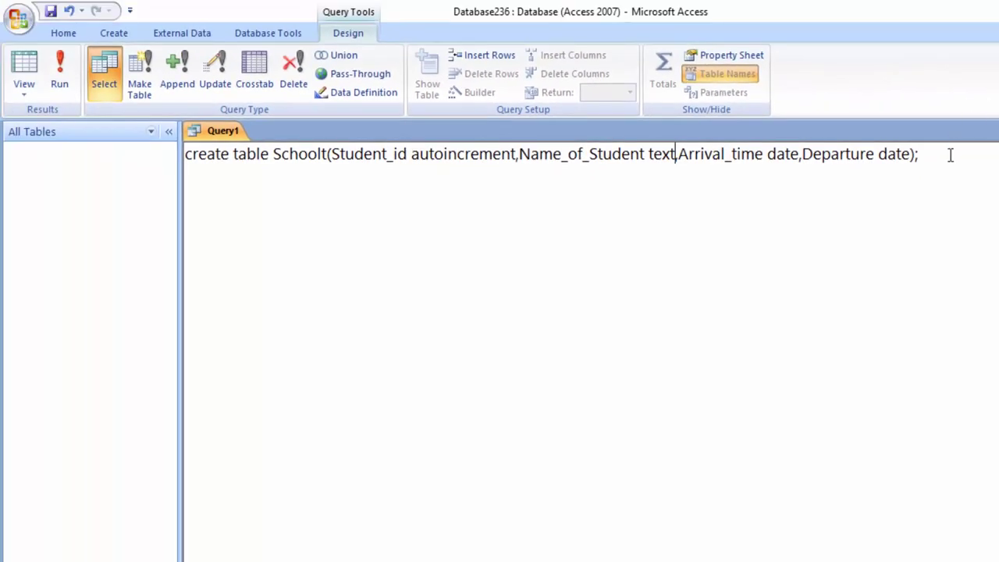
pyautogui.moveTo(951, 154); pyautogui.dragTo(8, 133)
# Step: Run the data-definition query and open the new Schoolt table as a datasheet
pyautogui.click(59, 70)
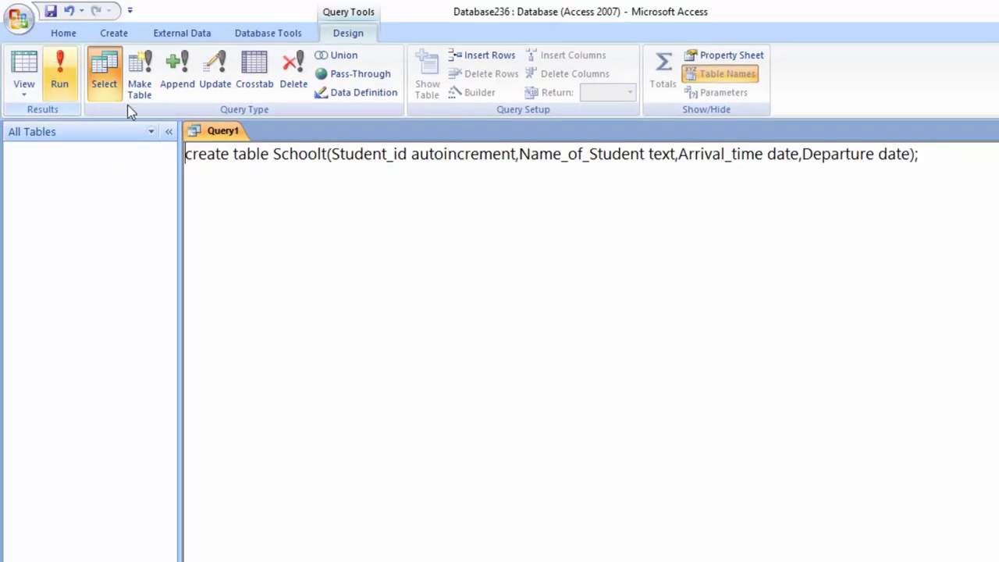
pyautogui.click(92, 165)
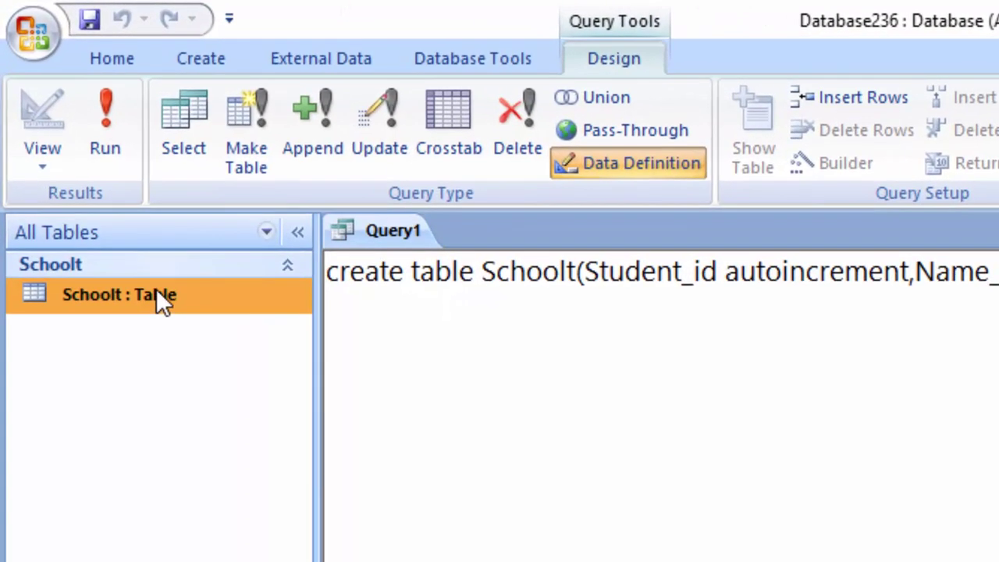
pyautogui.doubleClick(156, 296)
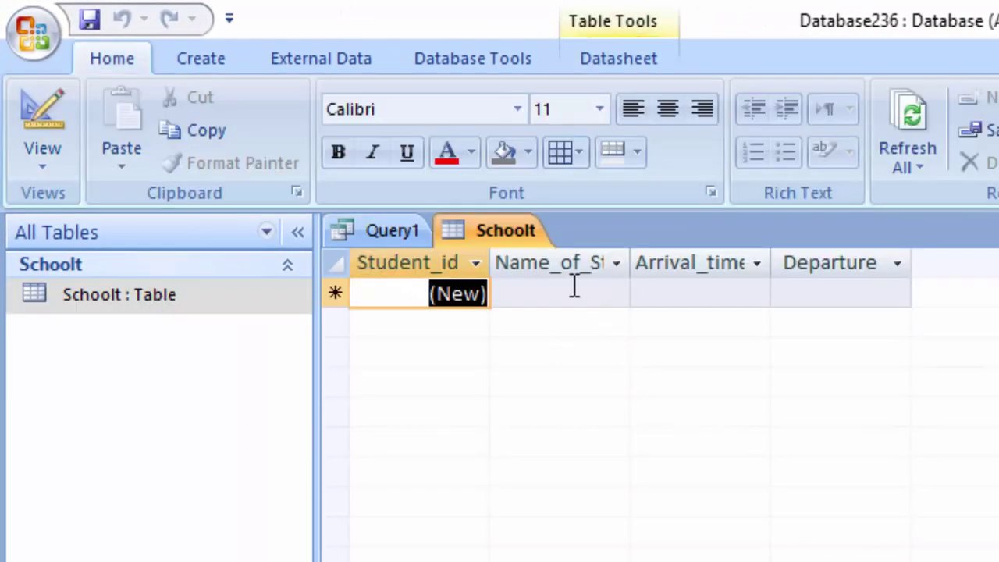
# Step: Widen the Student_id, Name_of_Student, Departure and Arrival_time columns
pyautogui.moveTo(490, 270); pyautogui.dragTo(550, 270)
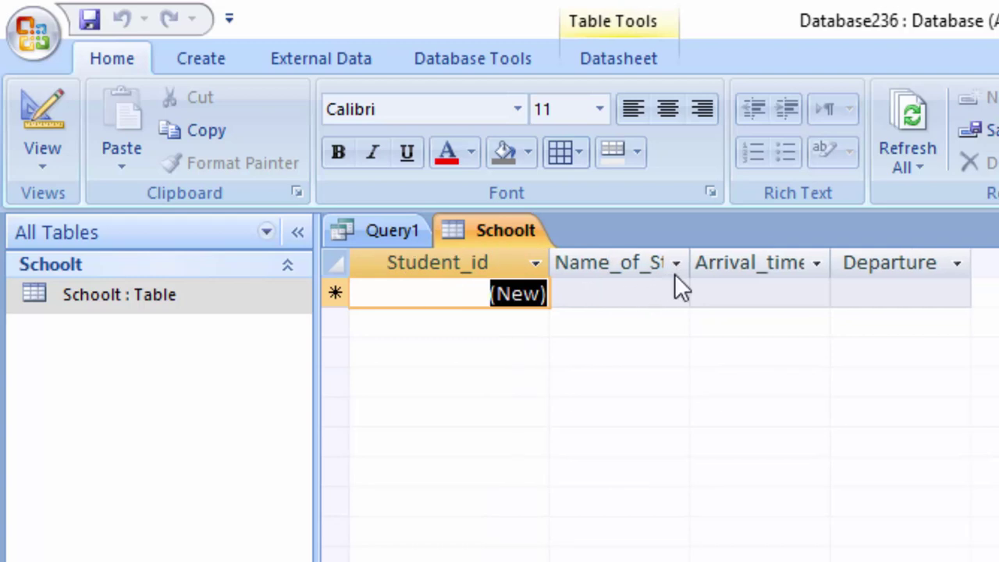
pyautogui.moveTo(691, 265)
pyautogui.mouseDown()
pyautogui.moveTo(748, 289)
pyautogui.moveTo(769, 266)
pyautogui.mouseUp()
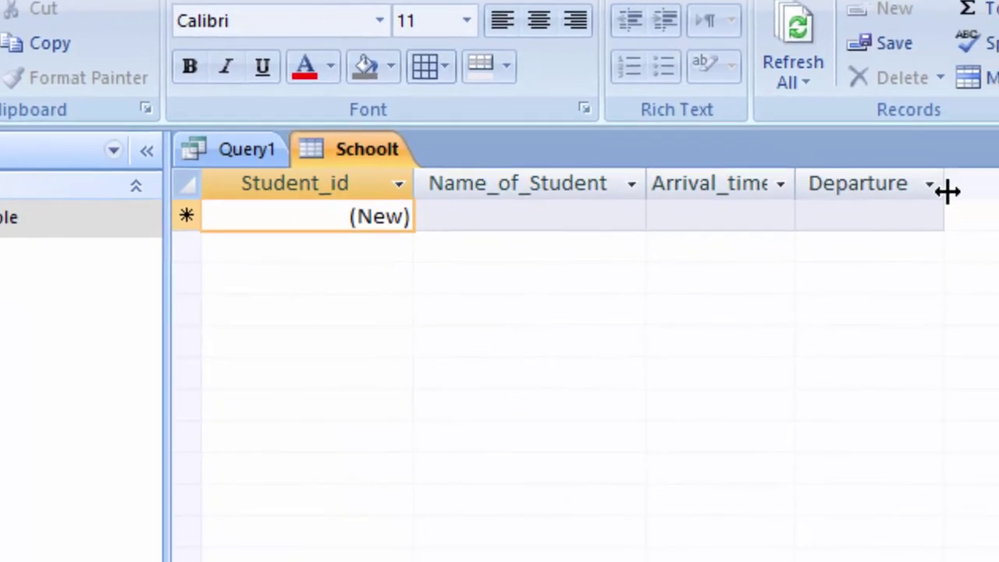
pyautogui.moveTo(863, 123); pyautogui.dragTo(922, 187)
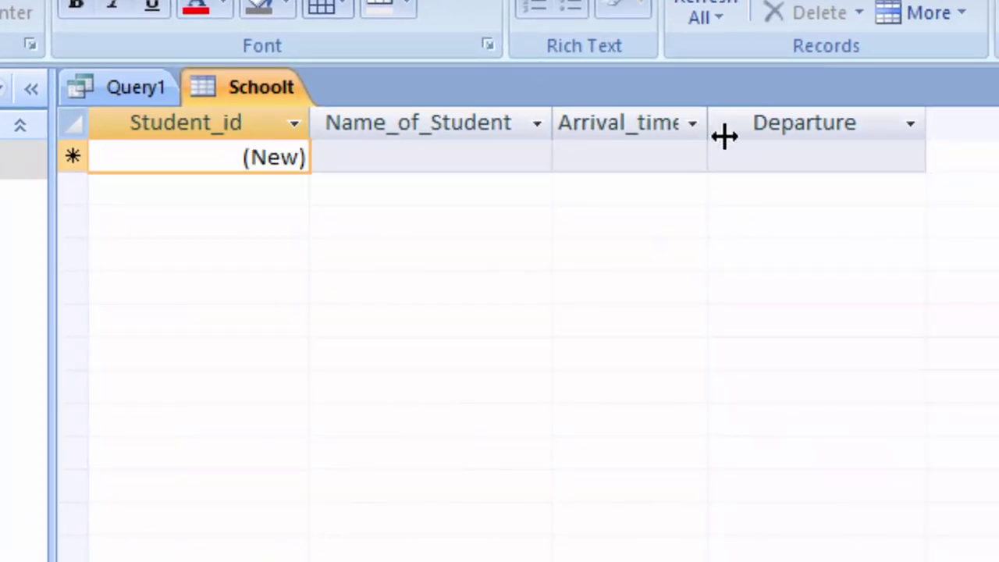
pyautogui.moveTo(708, 132); pyautogui.dragTo(810, 153)
# Step: Enter the student's name and set Arrival_time to 13 January 2024
pyautogui.click(520, 160)
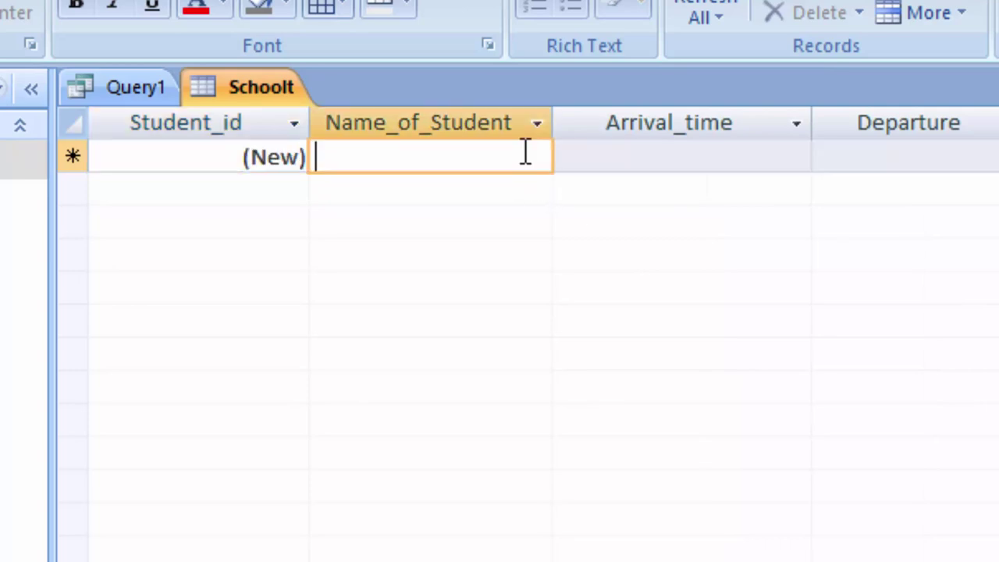
pyautogui.write('Ram')
pyautogui.press('Tab')
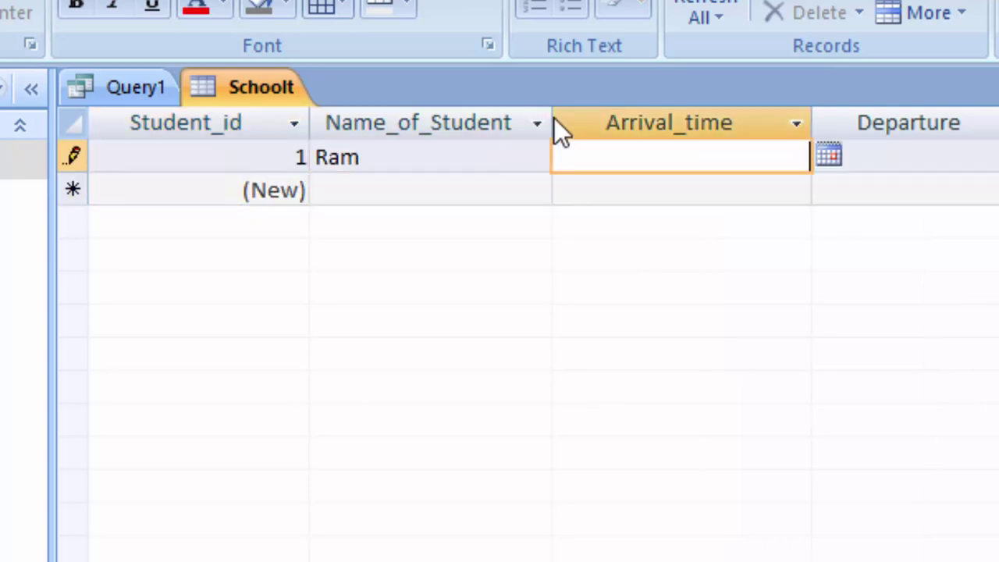
pyautogui.click(829, 158)
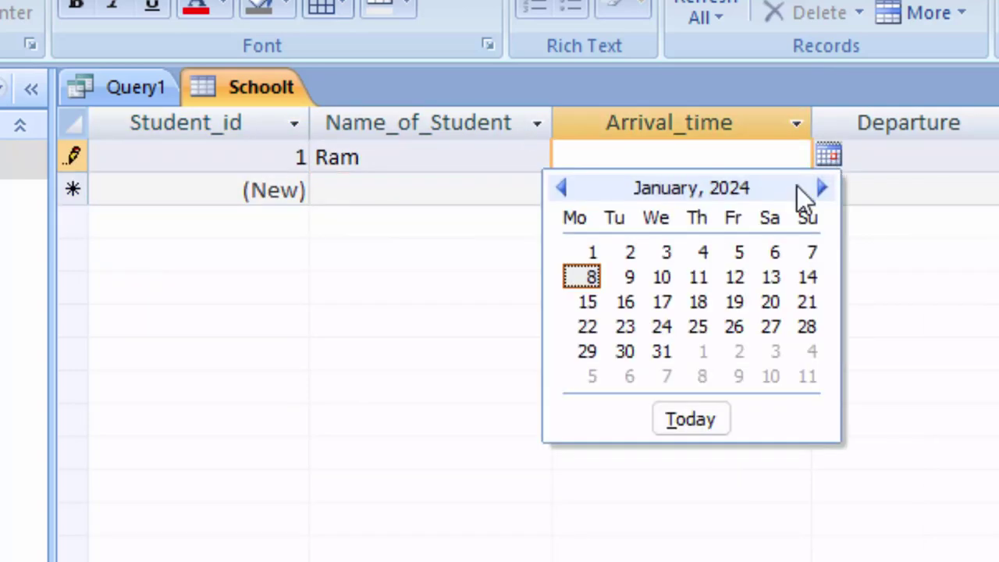
pyautogui.click(775, 281)
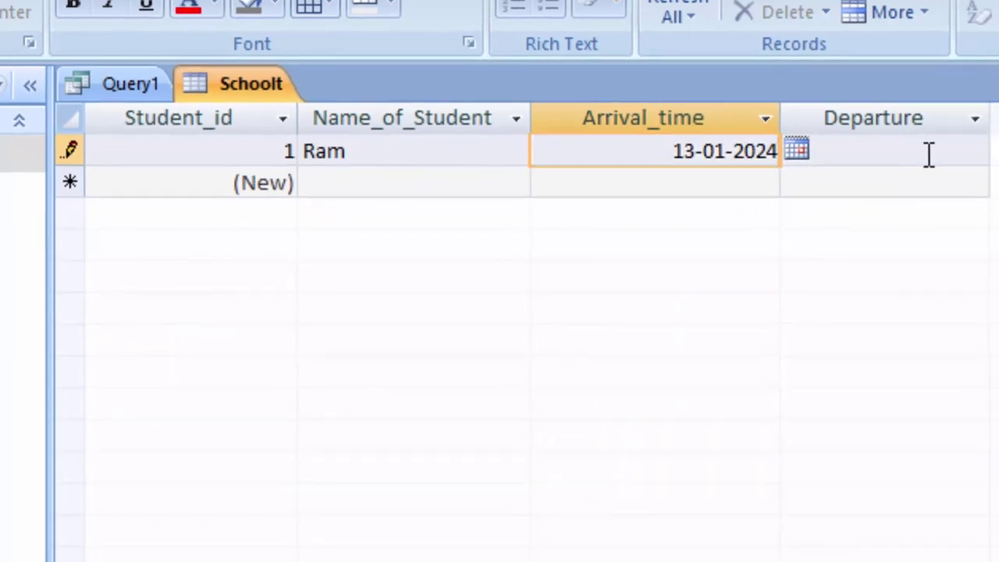
# Step: Set Departure to 22-01-2024 and move to the next row to save the record
pyautogui.click(933, 154)
pyautogui.click(969, 144)
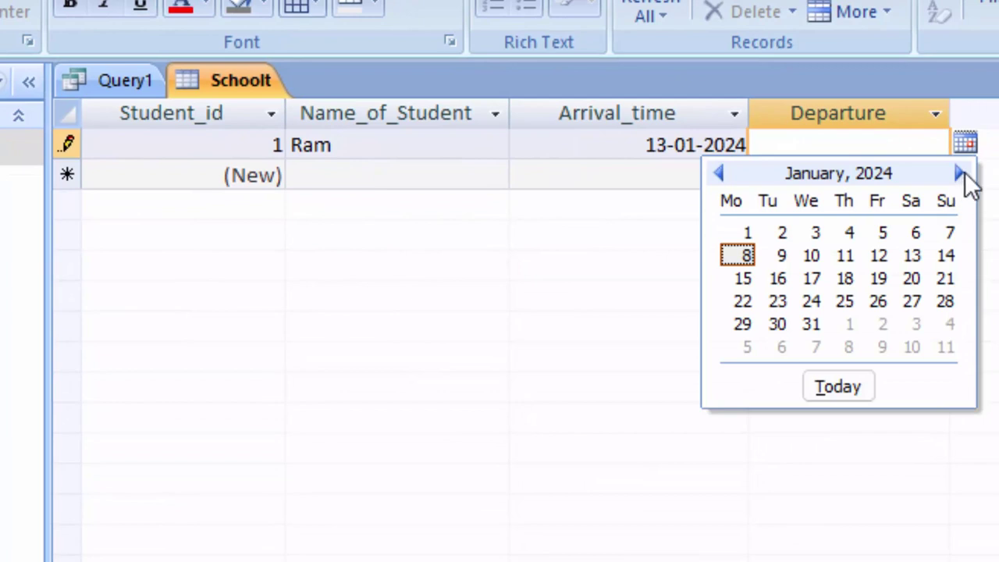
pyautogui.click(960, 173)
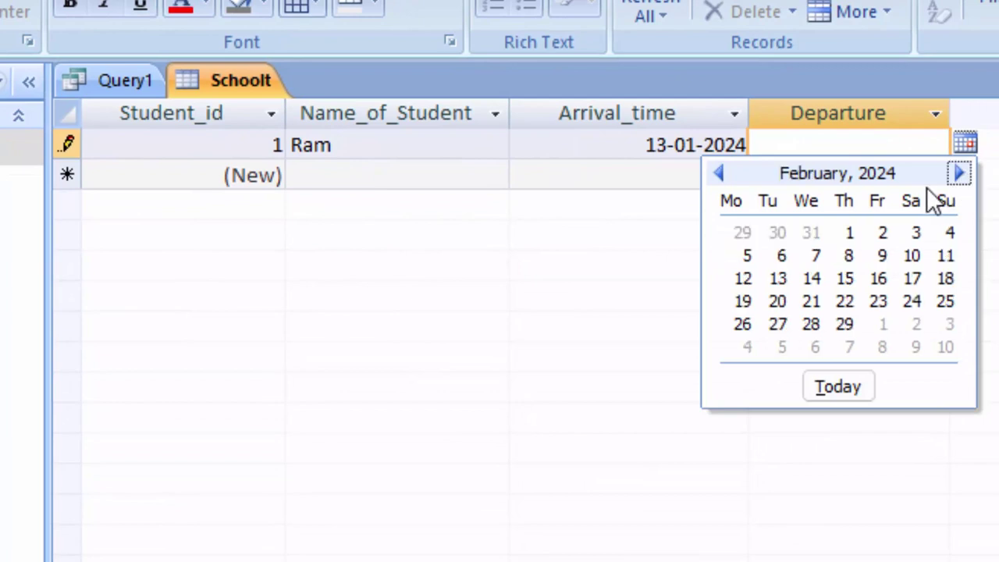
pyautogui.click(720, 174)
pyautogui.click(883, 233)
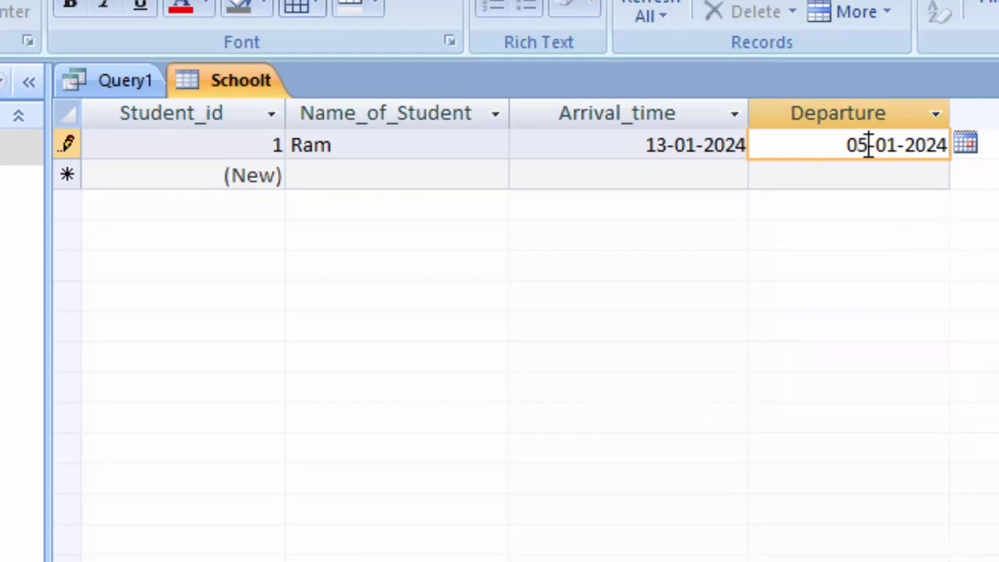
pyautogui.press('BackSpace')
pyautogui.press('BackSpace')
pyautogui.write('22')
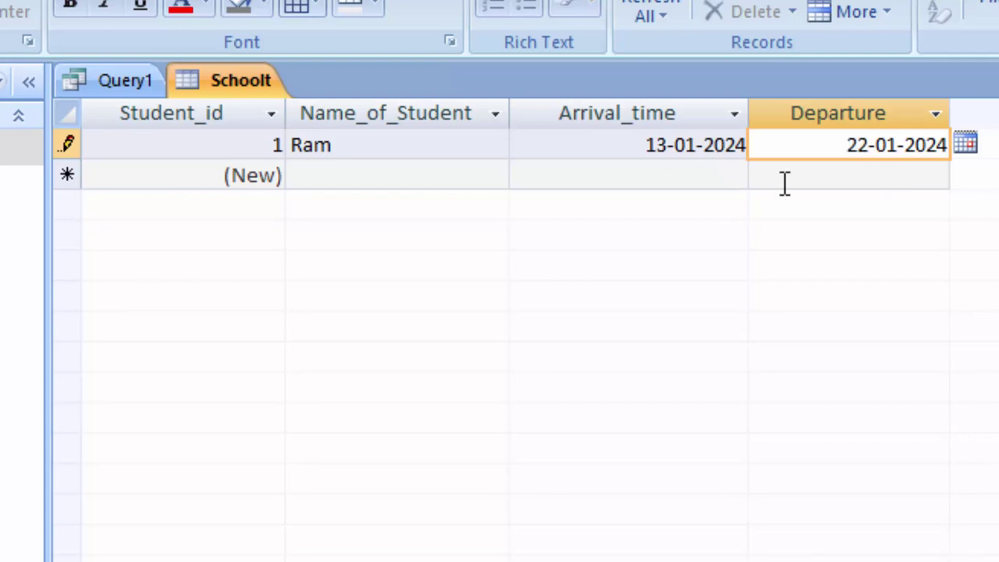
pyautogui.click(375, 174)
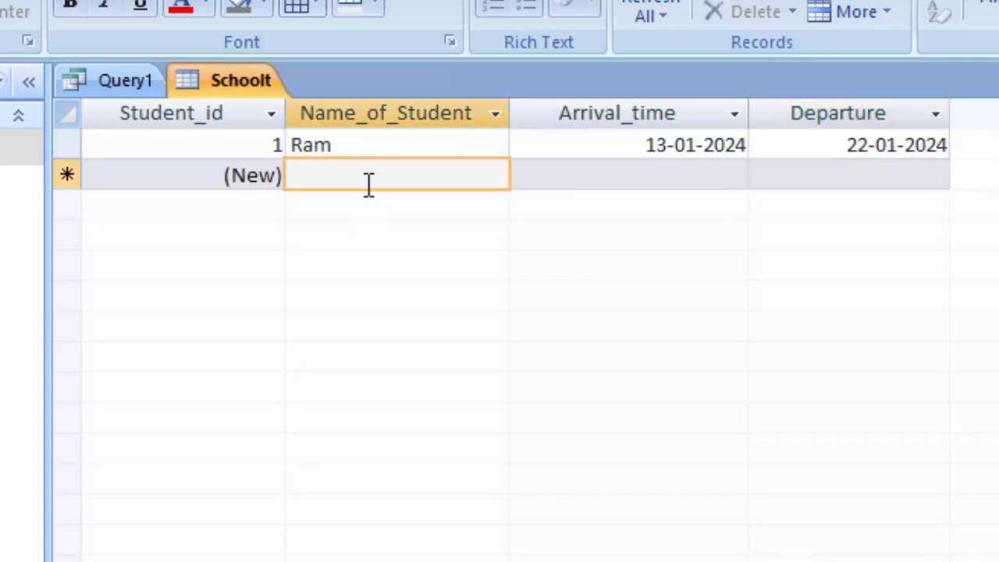